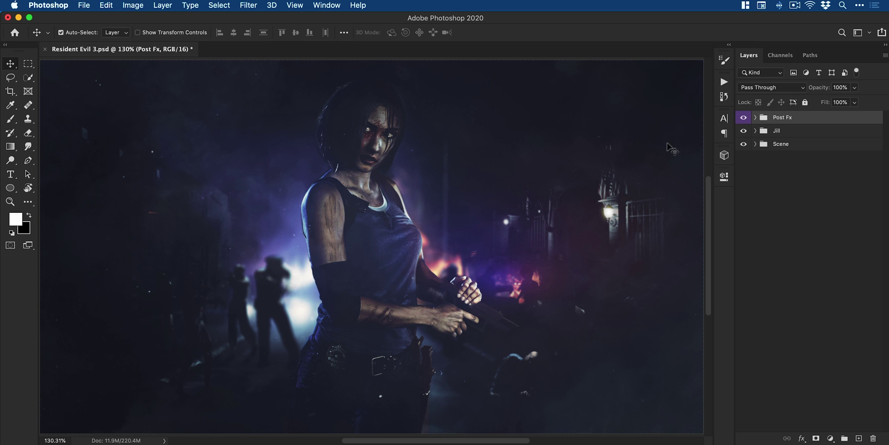
- Toggle the Post Fx group off and on to compare the graded and ungraded composite
left_click(744, 119)
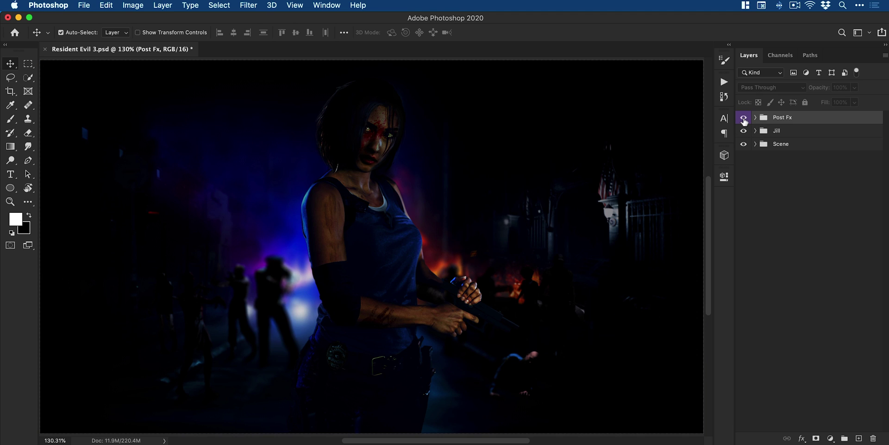
left_click(743, 118)
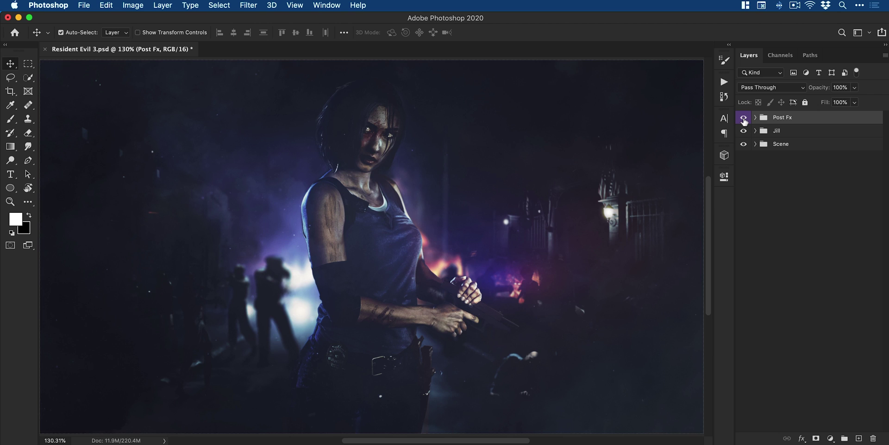
left_click(756, 117)
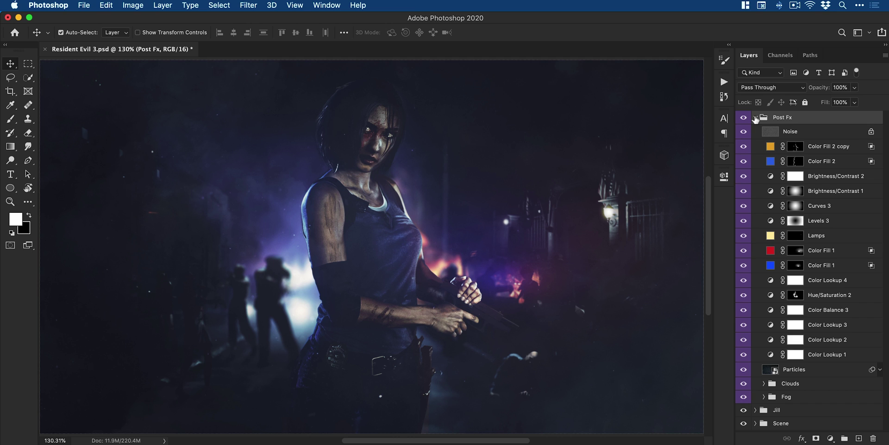
left_click(756, 117)
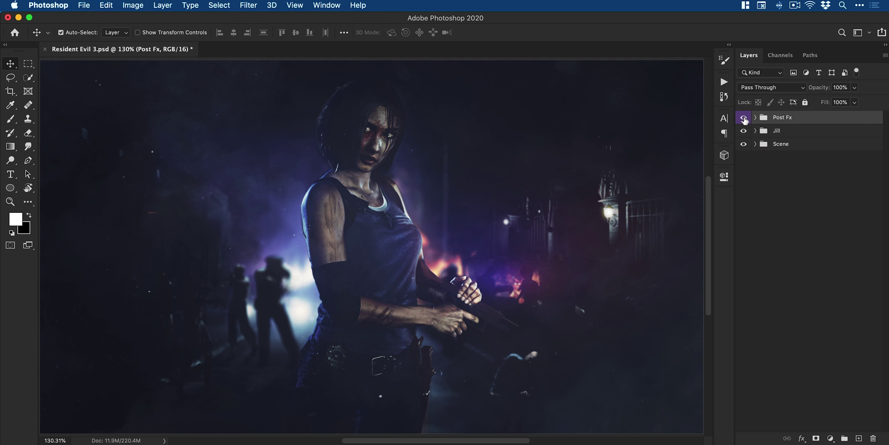
left_click(744, 118)
left_click(744, 118)
- Hide Post Fx and Jill to view the bare street, then restore both and expand Post Fx
left_click(744, 118)
left_click(743, 131)
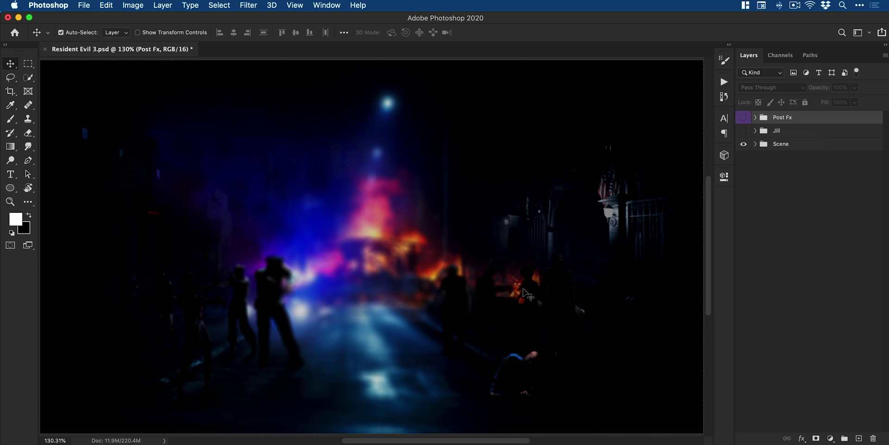
left_click(744, 130)
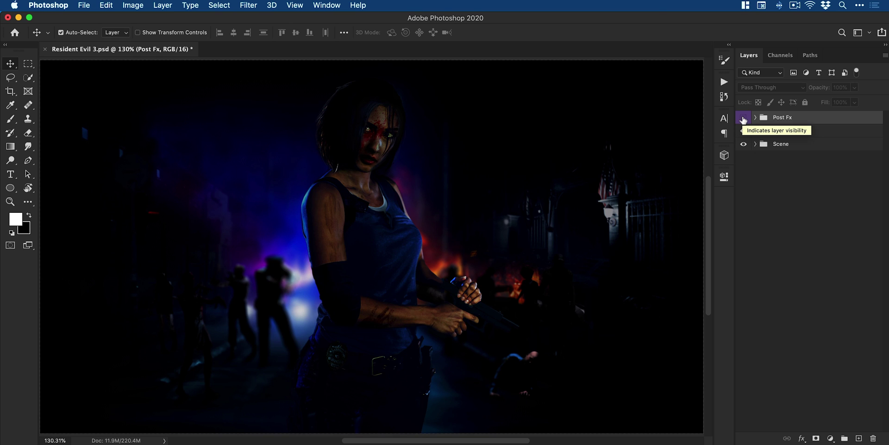
left_click(743, 118)
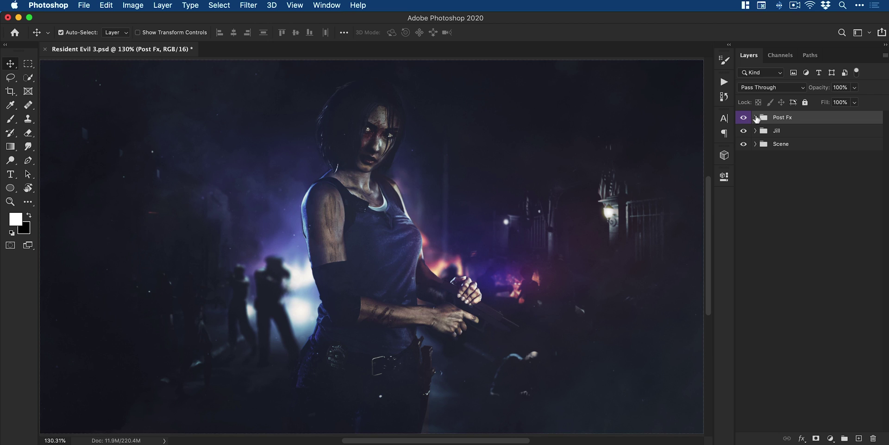
left_click(755, 117)
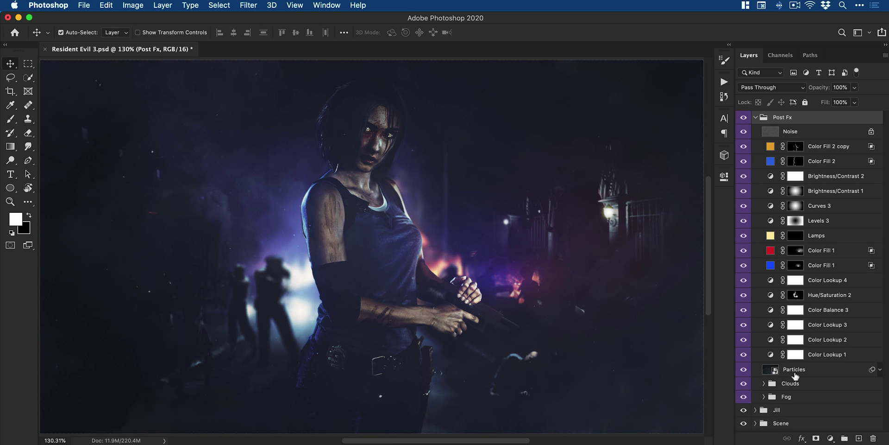
- Hide the Noise layer and every other layer in Post Fx, from Color Fill 2 copy downward
left_click(742, 133)
left_click_drag(742, 136, 743, 397)
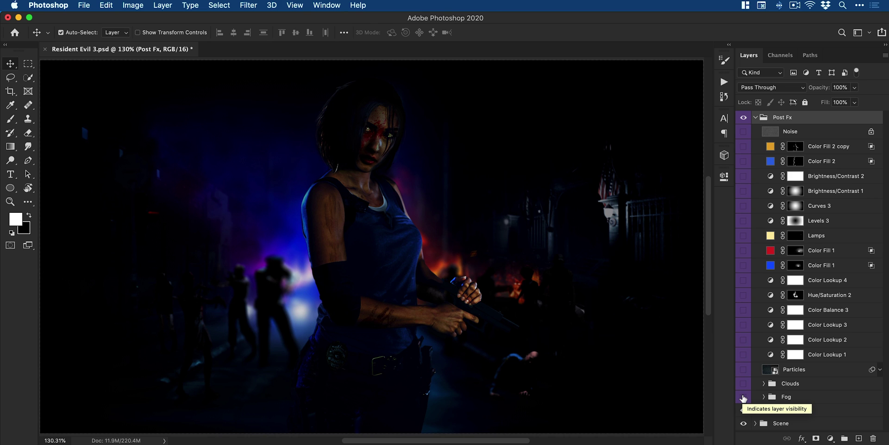
- Switch the Fog group back on and select the Fog layer inside it
left_click(744, 397)
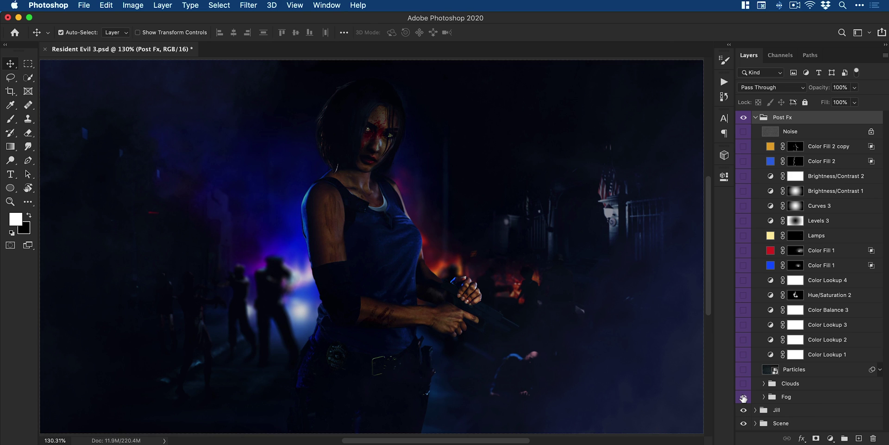
left_click(763, 396)
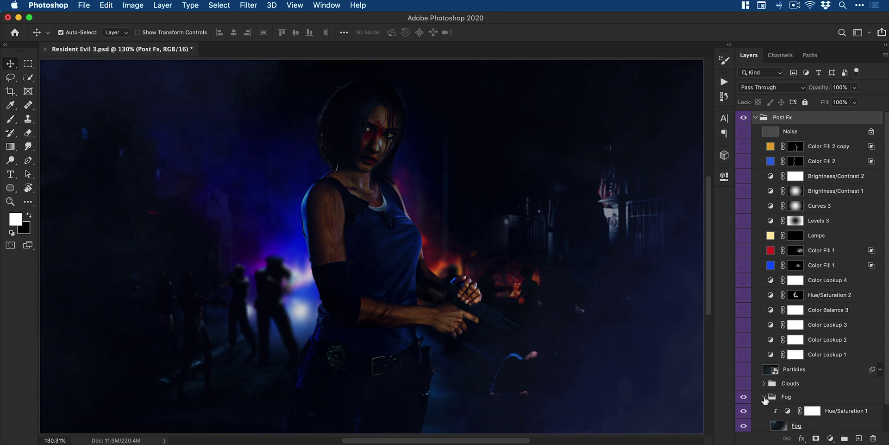
scroll(765, 401, "down", 2)
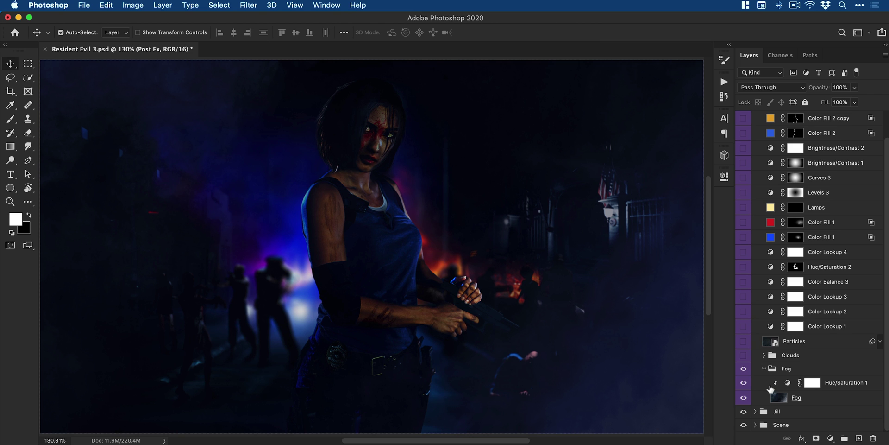
left_click(778, 397)
- Try Normal blending and another opacity on Fog, then return it to Screen and compare
left_click(794, 87)
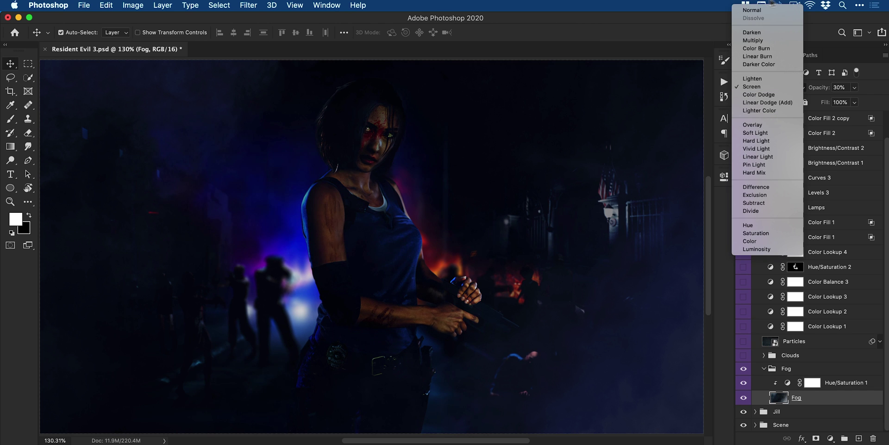
left_click(767, 9)
left_click(854, 87)
mouse_move(850, 100)
left_mouse_down()
mouse_move(884, 100)
mouse_move(849, 100)
left_mouse_up()
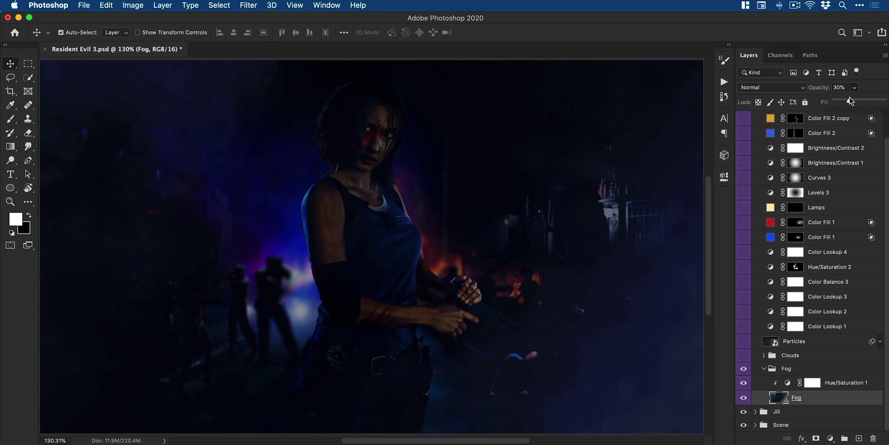
left_click(779, 88)
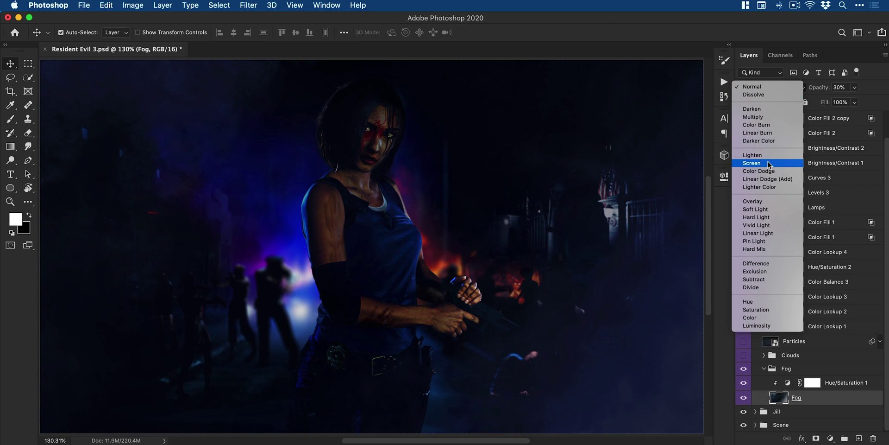
left_click(767, 164)
left_click(764, 370)
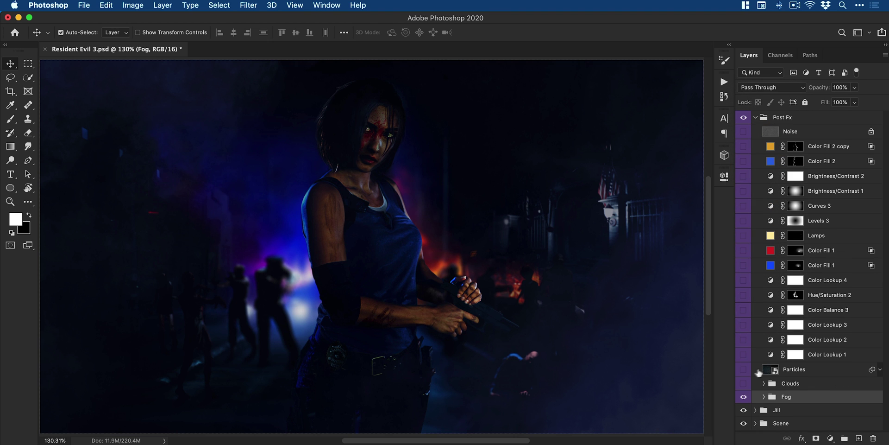
left_click(743, 396)
left_click(743, 397)
- Turn on Clouds and Particles, then inspect the Particles.psb smart object and close it
left_click(743, 397)
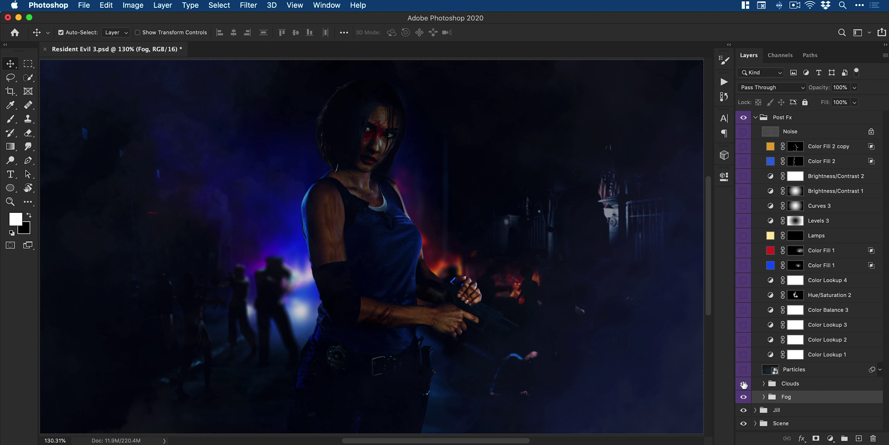
left_click(743, 369)
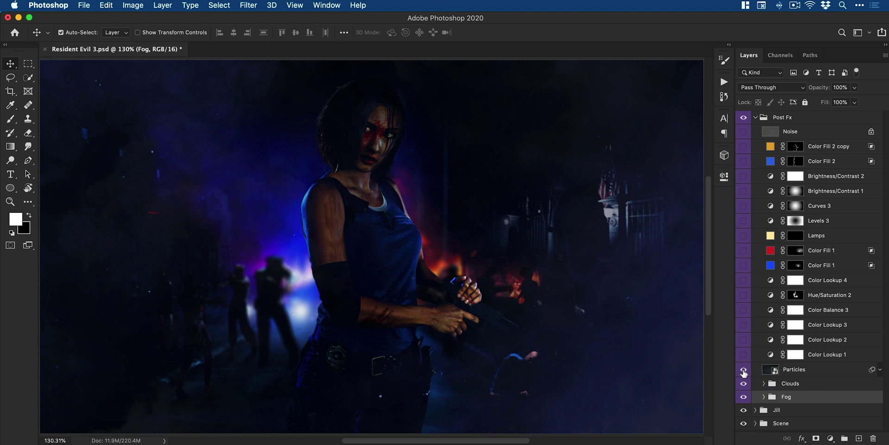
left_click(794, 370)
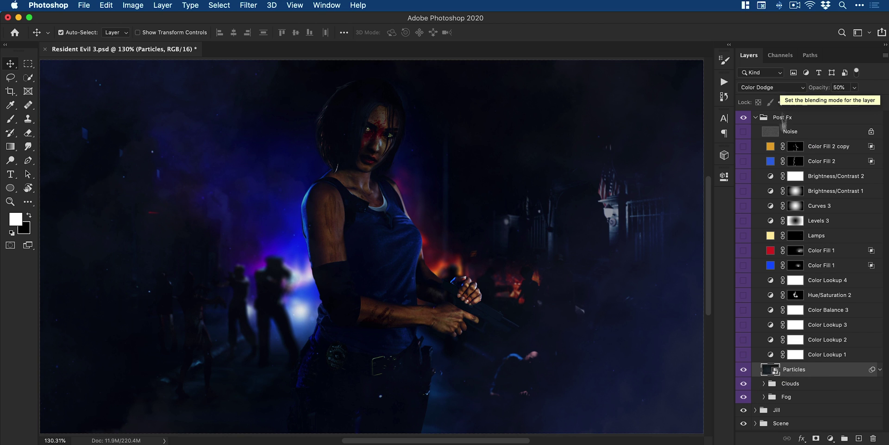
double_click(771, 369)
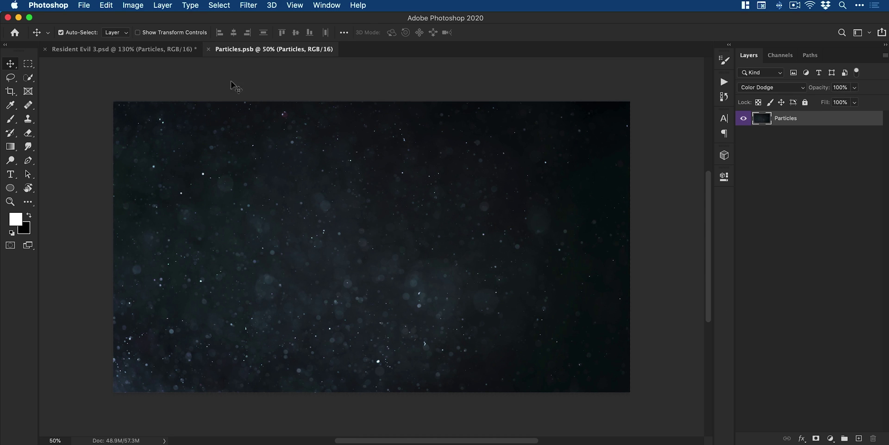
left_click(208, 49)
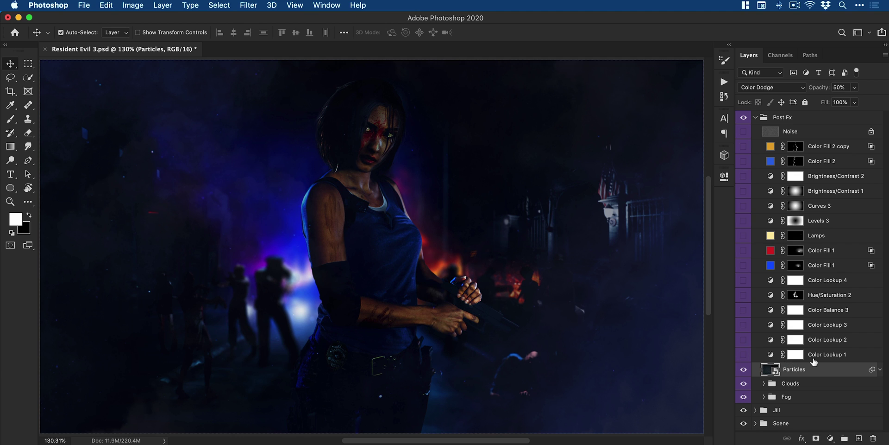
- Switch on the Color Lookup 1 adjustment layer to darken and desaturate the image
left_click(744, 355)
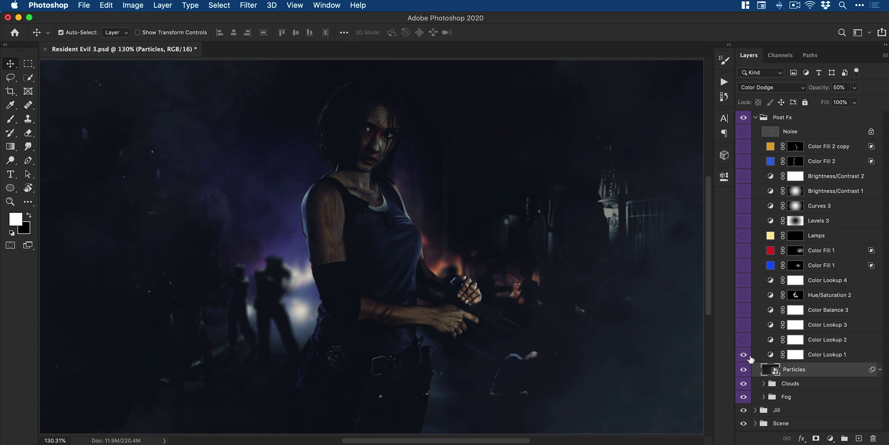
- Review Color Lookup 1's 3DLUT list and keep FuturisticBleak.3DL as its look
double_click(769, 355)
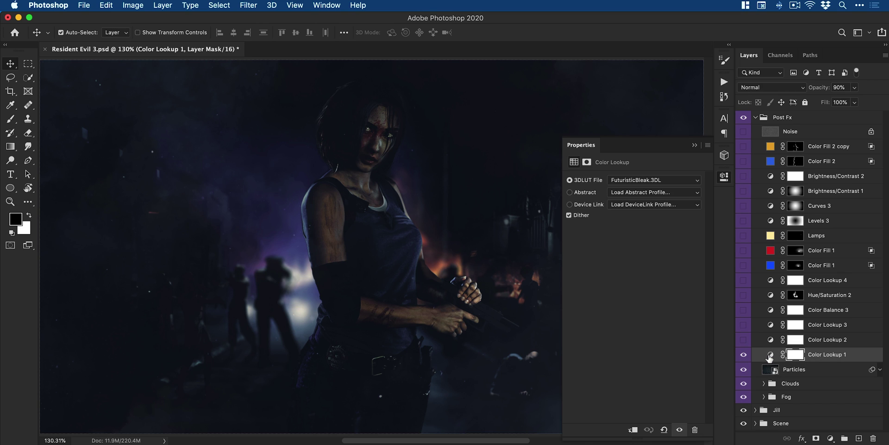
left_click(665, 180)
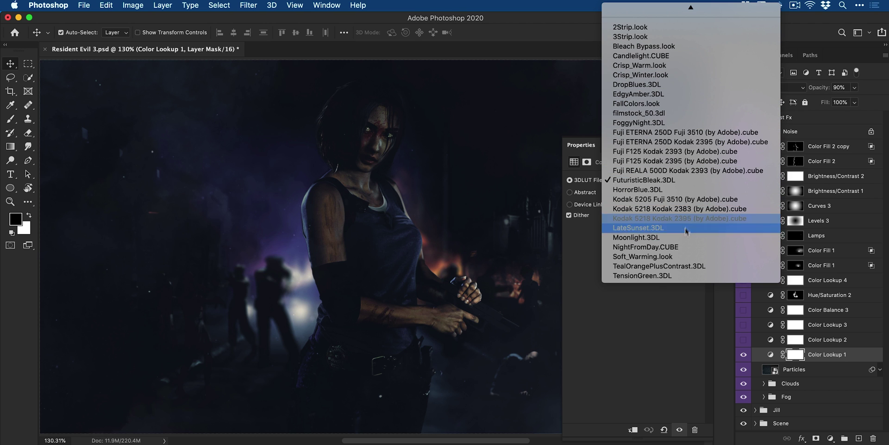
left_click(683, 180)
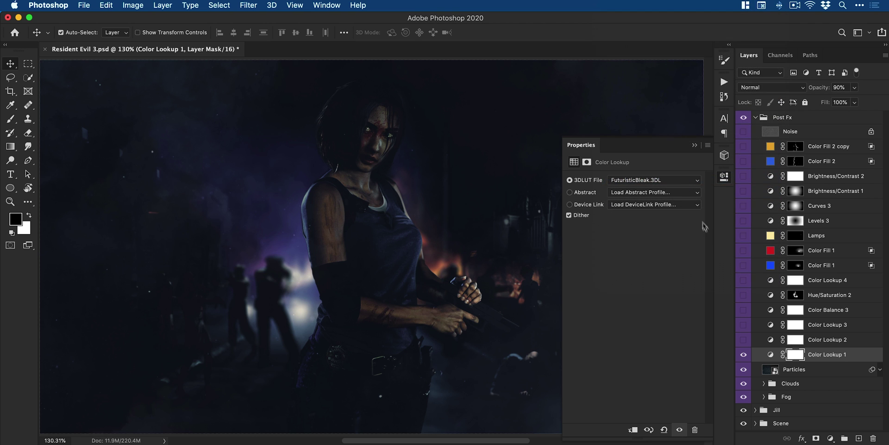
- Turn on Color Lookup 2 and lower its HorrorBlue grade to about 22% opacity
left_click(744, 341)
left_click(770, 342)
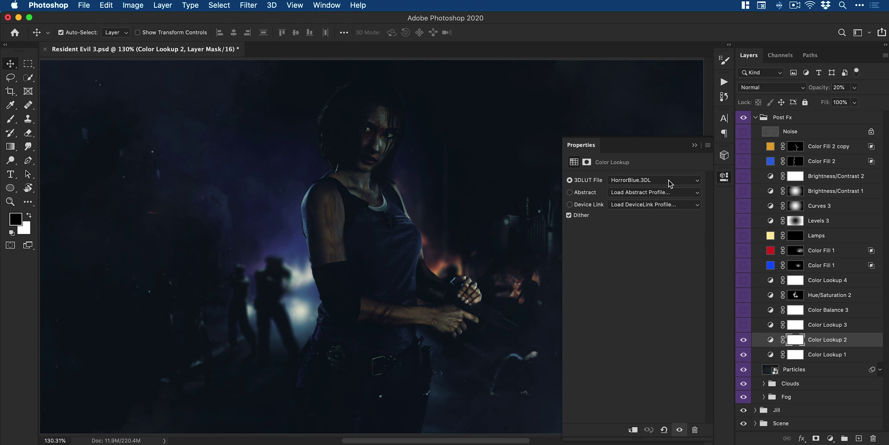
left_click(854, 88)
mouse_move(851, 101)
left_mouse_down()
mouse_move(884, 101)
mouse_move(845, 102)
left_mouse_up()
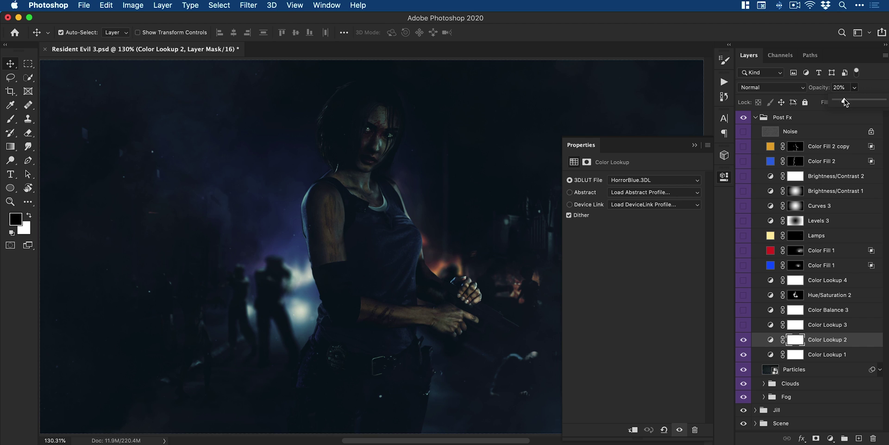
- Turn on Color Lookup 3 and set its opacity to 38%
left_click(743, 325)
left_click(770, 326)
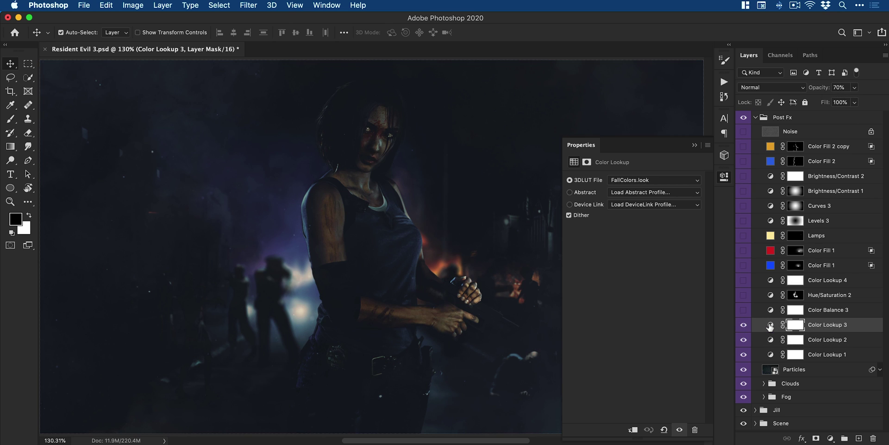
left_click(854, 87)
left_click_drag(851, 102, 887, 96)
left_click(854, 102)
mouse_move(853, 102)
left_mouse_down()
mouse_move(839, 102)
mouse_move(855, 99)
left_mouse_up()
- Turn on Color Balance 3, compare it off and on, and select it
left_click(744, 310)
left_click(743, 310)
left_click(743, 311)
left_click(770, 310)
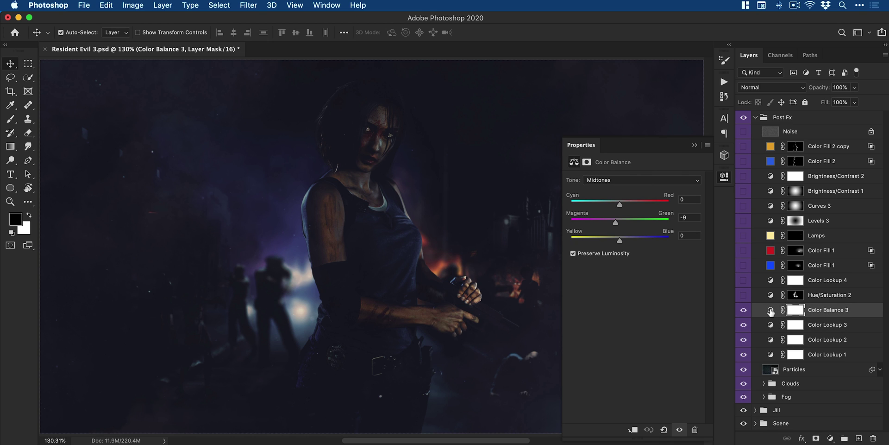
- Keep Color Balance's tone range on Midtones and close the Properties panel
left_click(615, 180)
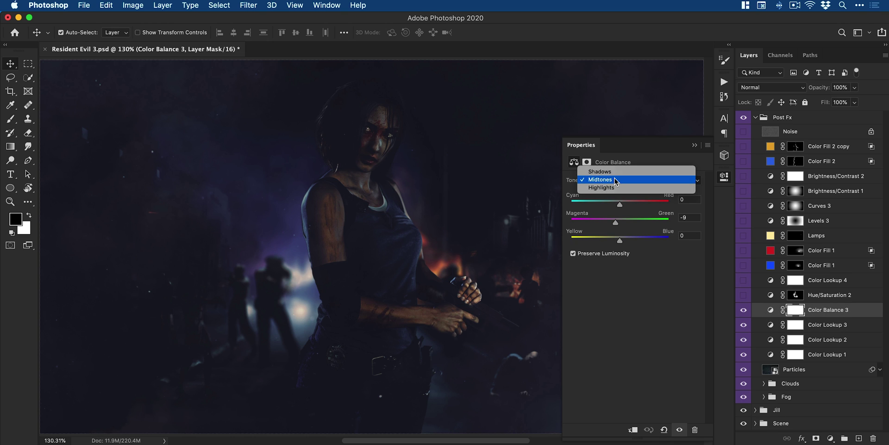
left_click(727, 181)
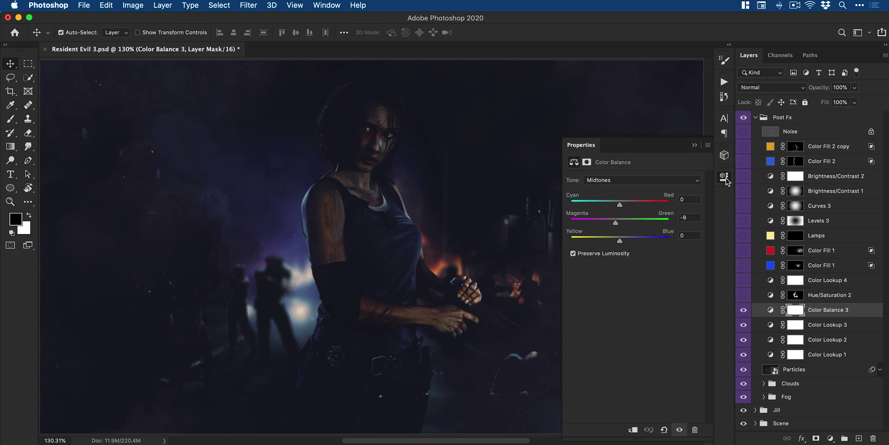
left_click(725, 178)
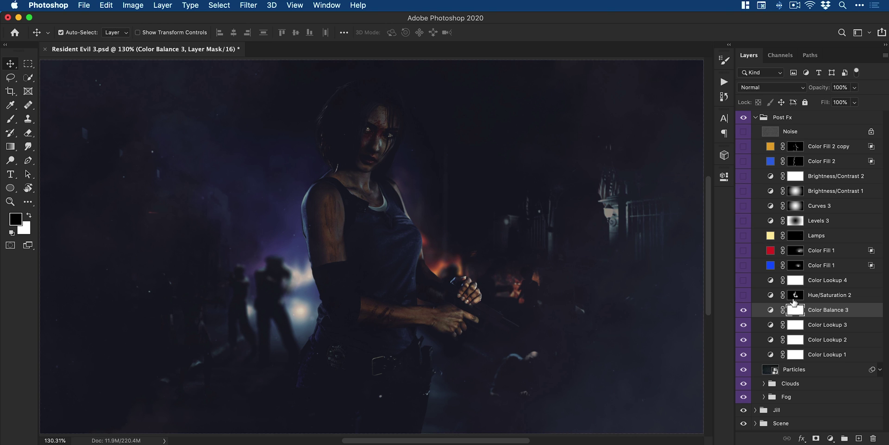
- Turn on Hue/Saturation 2, comparing the image with it off and on
left_click(744, 295)
left_click(744, 295)
left_click(744, 295)
- Turn on Color Lookup 4 (FuturisticBleak.3DL, 30%), review it, and compare the lower grading layers
left_click(743, 281)
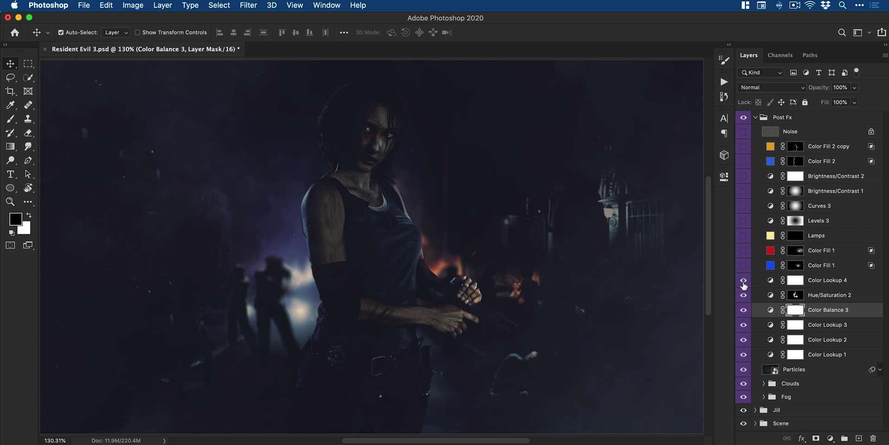
double_click(770, 280)
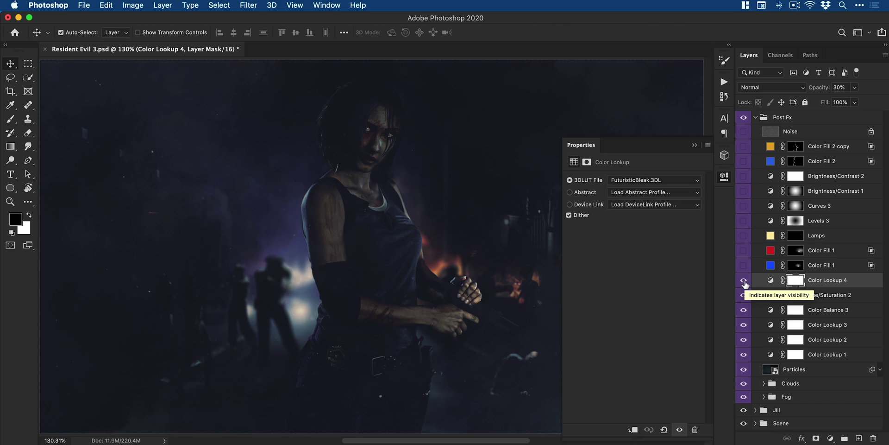
mouse_move(745, 282)
left_mouse_down()
mouse_move(744, 354)
mouse_move(745, 288)
left_mouse_up()
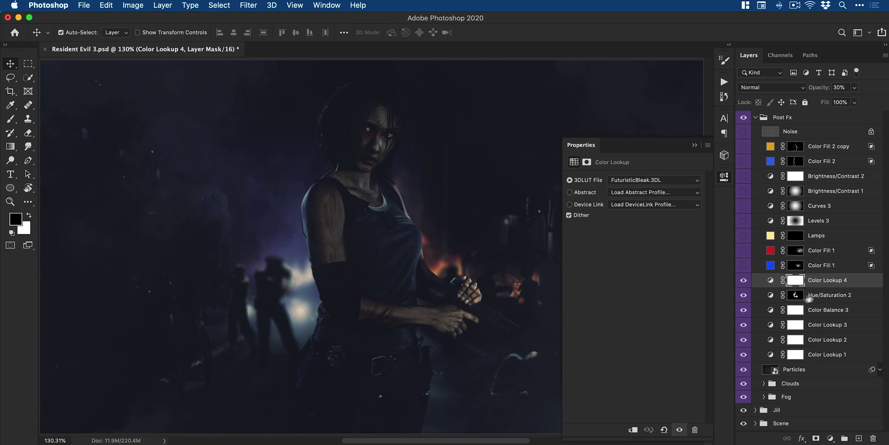
left_click(724, 183)
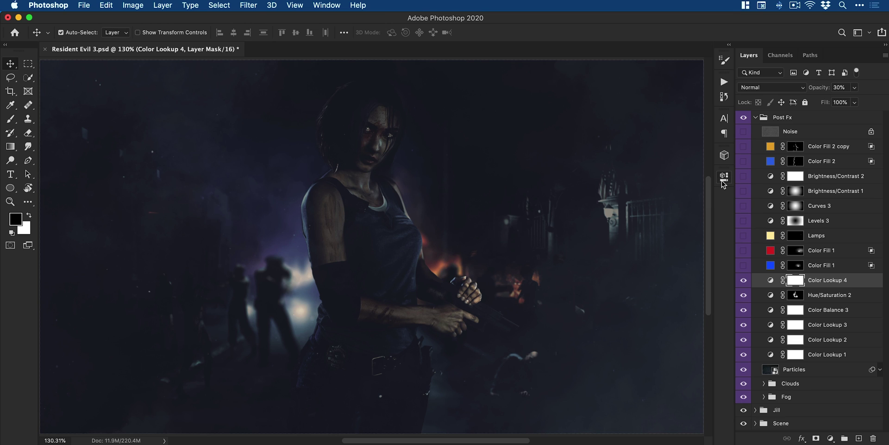
- Turn on the blue and red Color Fill 1 glows and the Lamps layer, comparing the lamp glow
left_click(743, 265)
left_click(744, 250)
left_click(743, 236)
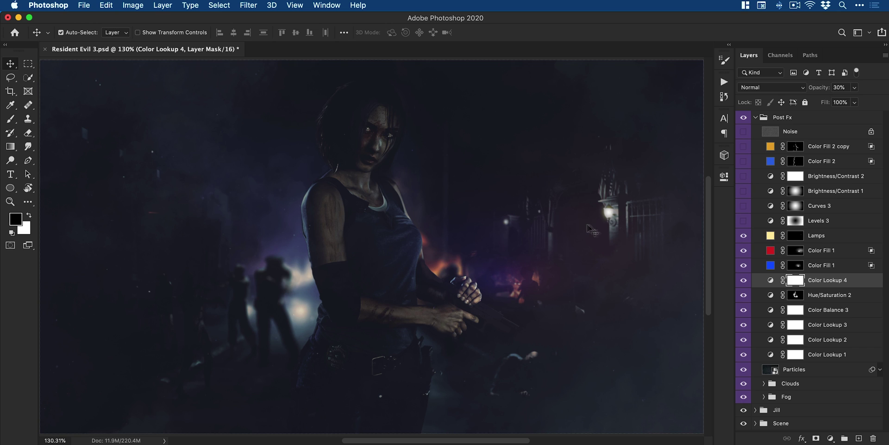
left_click(744, 237)
left_click(744, 236)
- Show Levels 3, Curves 3 (compared on and off), and Brightness/Contrast 1 and 2
left_click(744, 222)
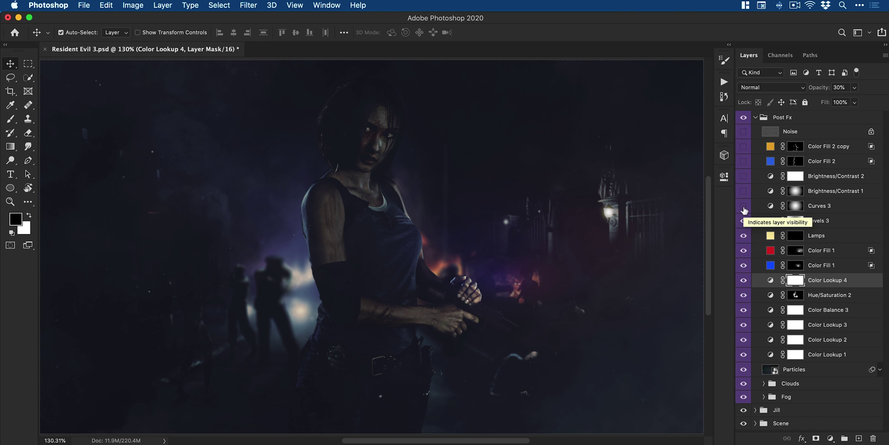
left_click(744, 206)
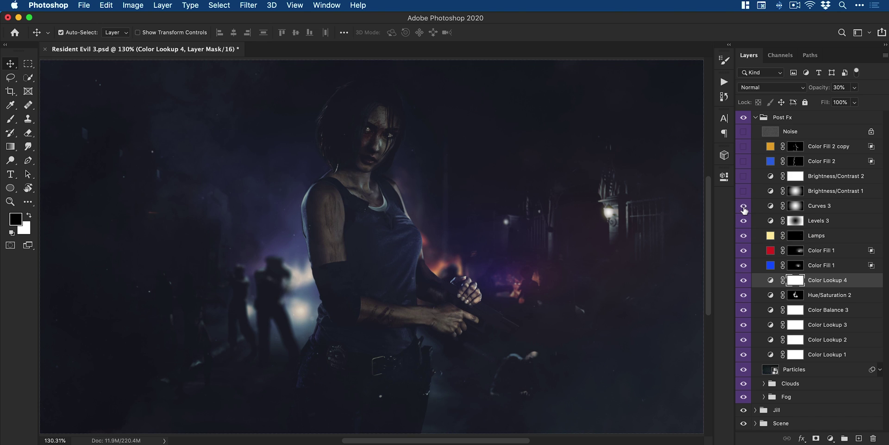
left_click(744, 206)
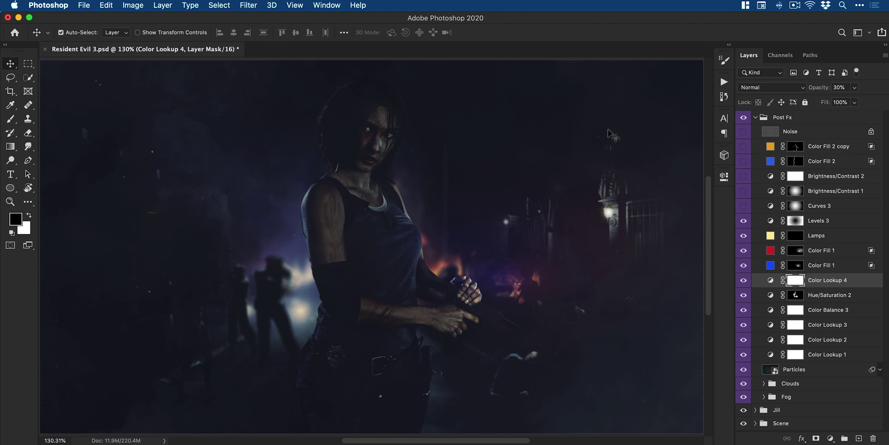
left_click(744, 206)
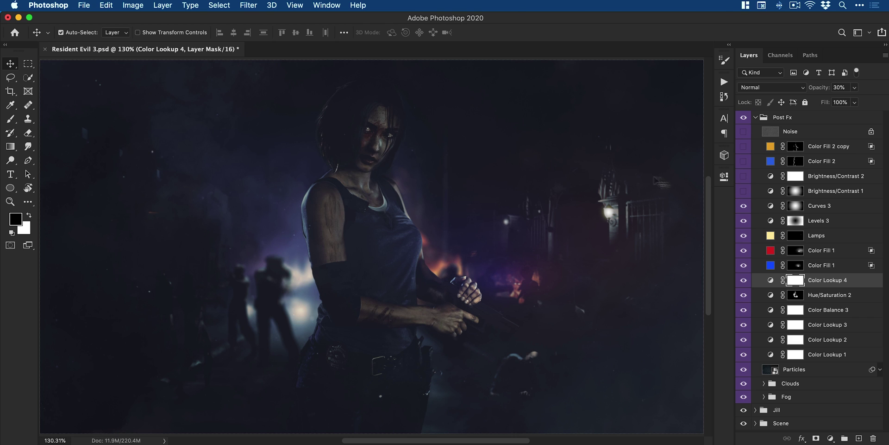
left_click(743, 191)
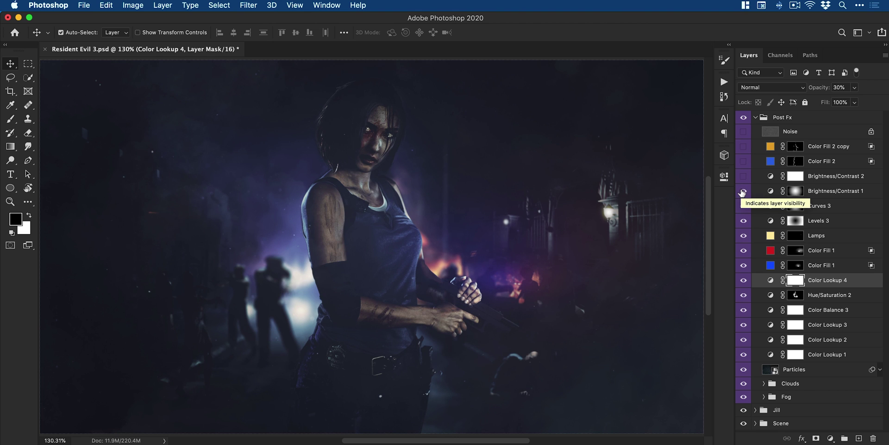
left_click(743, 177)
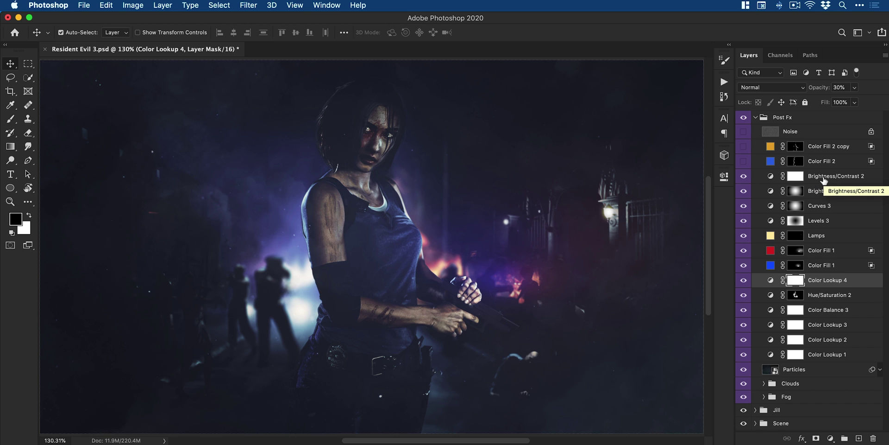
- Turn on Color Fill 2 and Color Fill 2 copy to add blue and orange glows
left_click(743, 161)
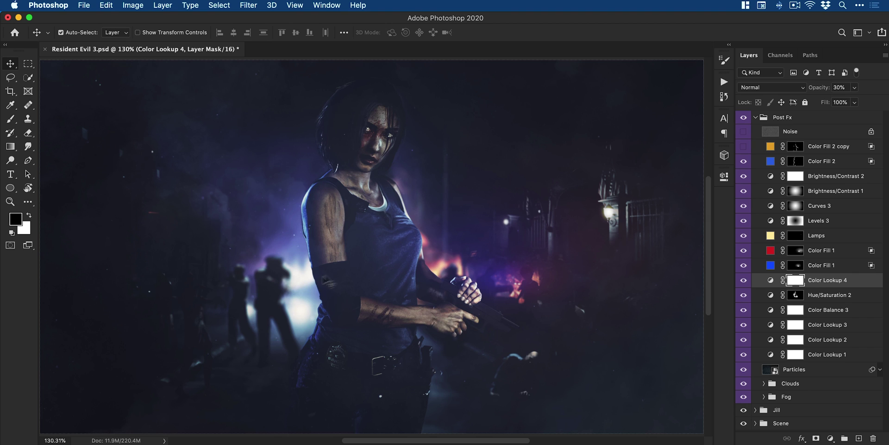
left_click(744, 147)
- Zoom the canvas to 500% and switch on the Noise layer's grain
key("z")
left_click(462, 207)
left_click(462, 207)
key("v")
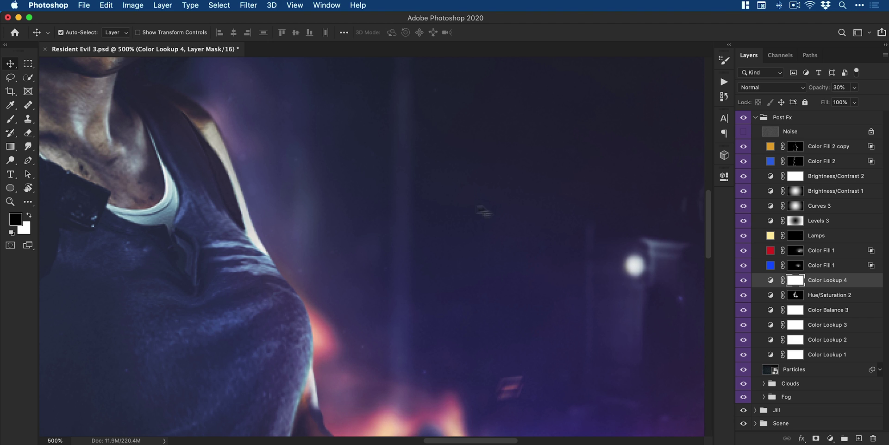
left_click(744, 133)
- Add a new Layer 1 above Noise and fill it black with the Paint Bucket
left_click(826, 132)
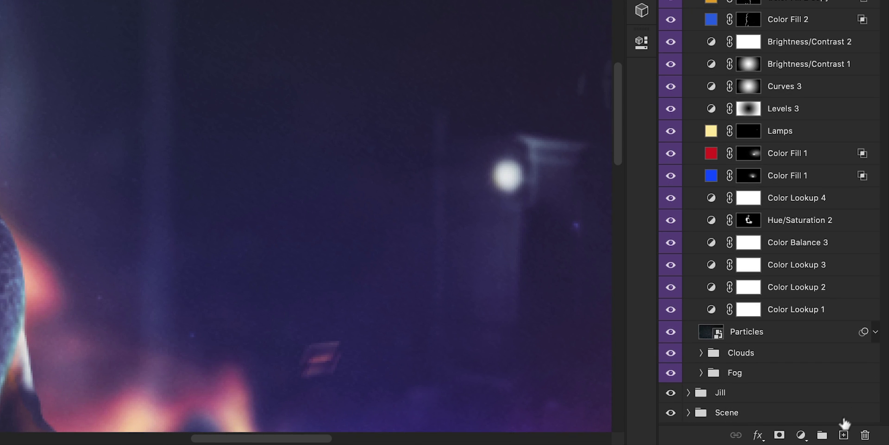
left_click(844, 434)
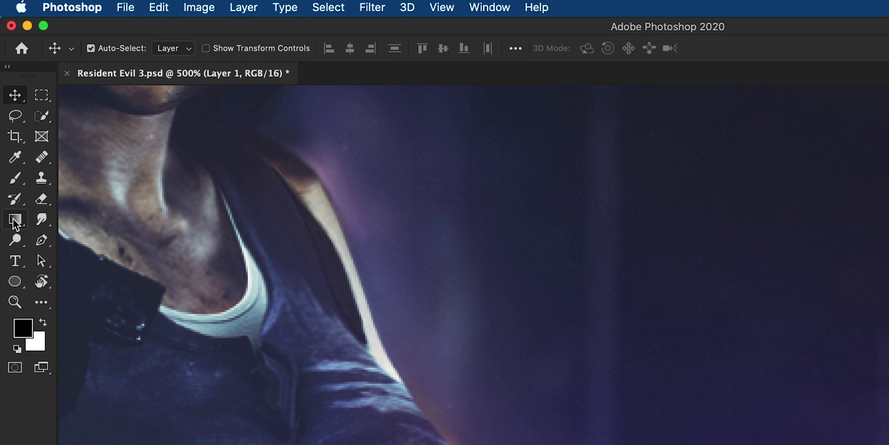
left_click(13, 218)
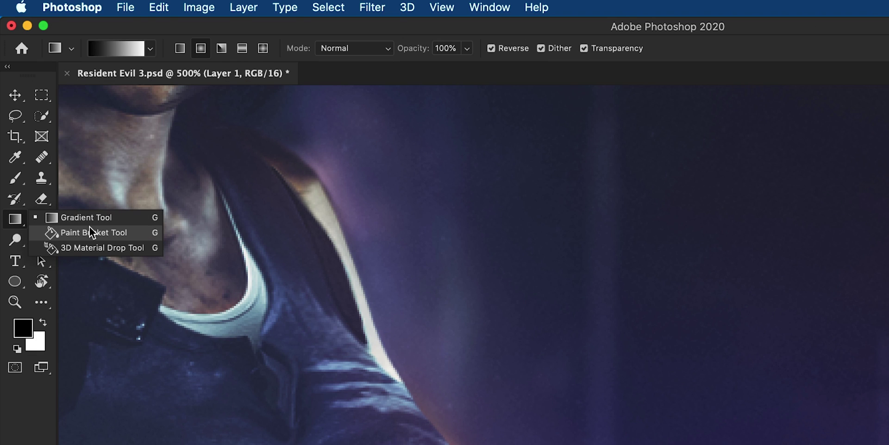
left_click(73, 228)
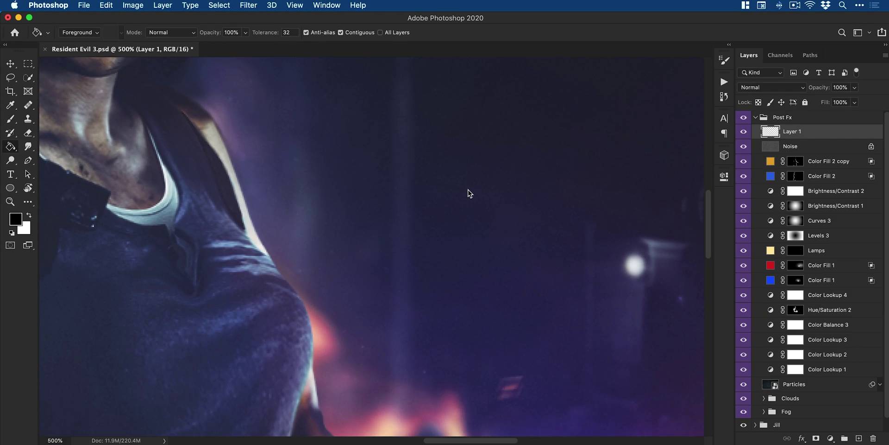
left_click(469, 192)
key("v")
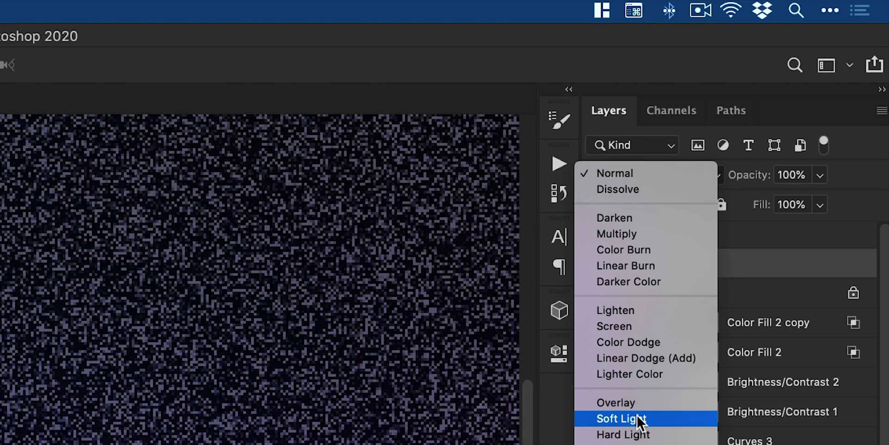
- Blend Layer 1 with Soft Light at 10% opacity, then compare it hidden and shown
left_click(638, 419)
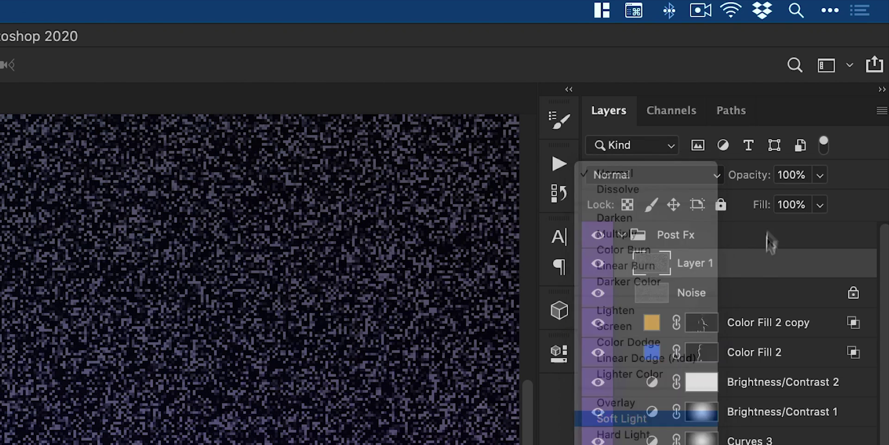
left_click(795, 175)
type("10")
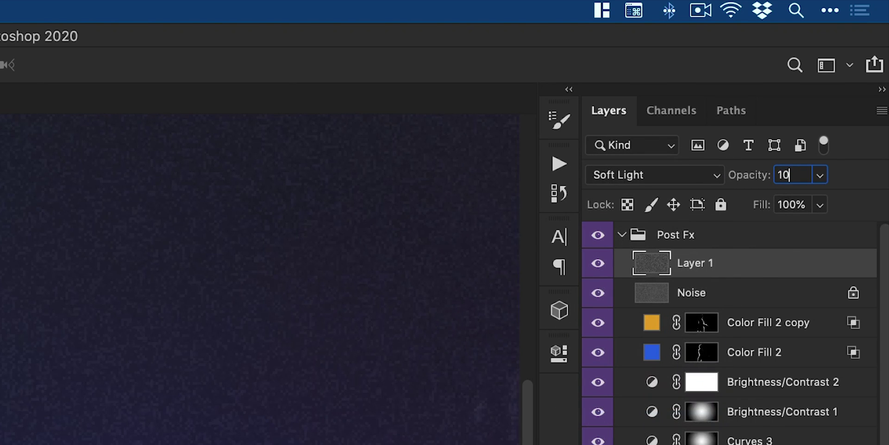
key("Return")
left_click(598, 264)
left_click(598, 263)
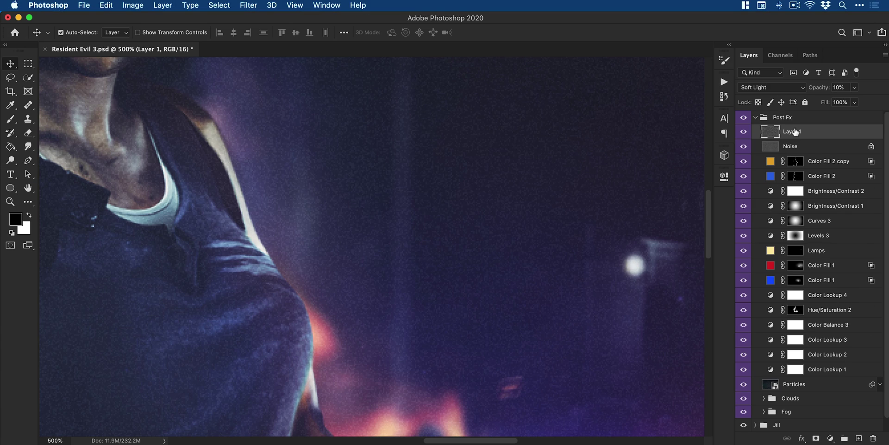
- Delete Layer 1, fit the image on screen, and compare the Post Fx group off and on
key("BackSpace")
key("super+0")
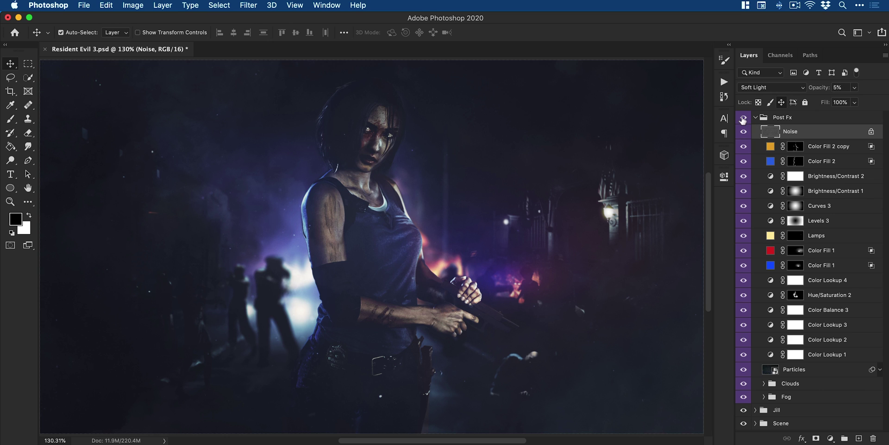
left_click(742, 118)
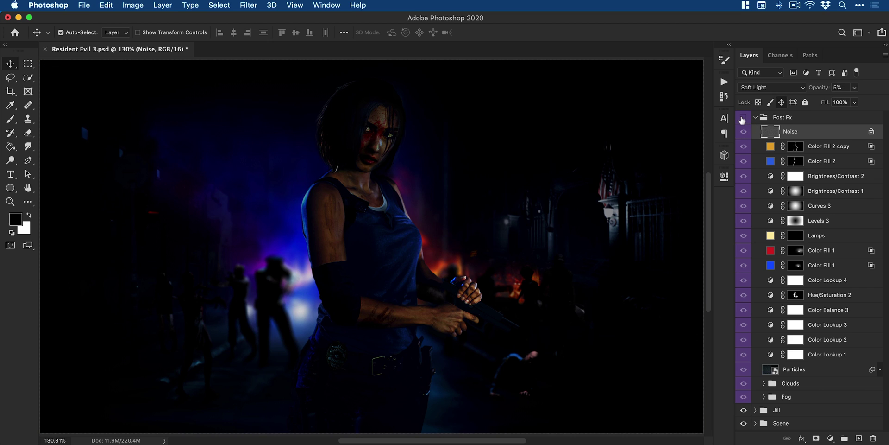
left_click(742, 118)
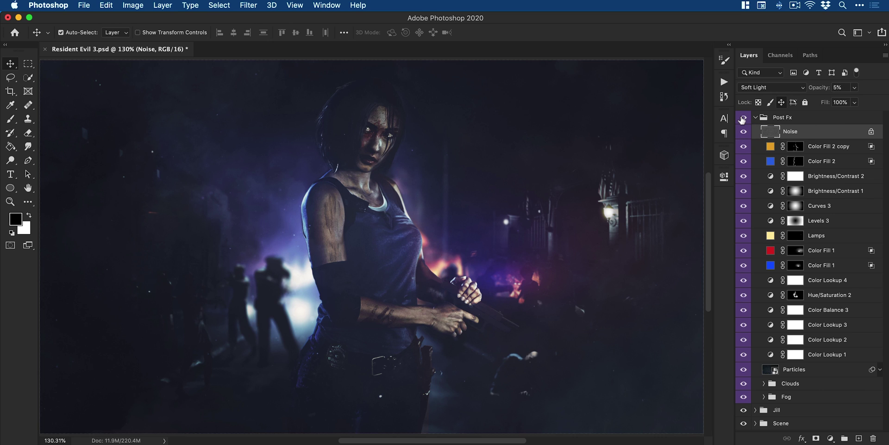